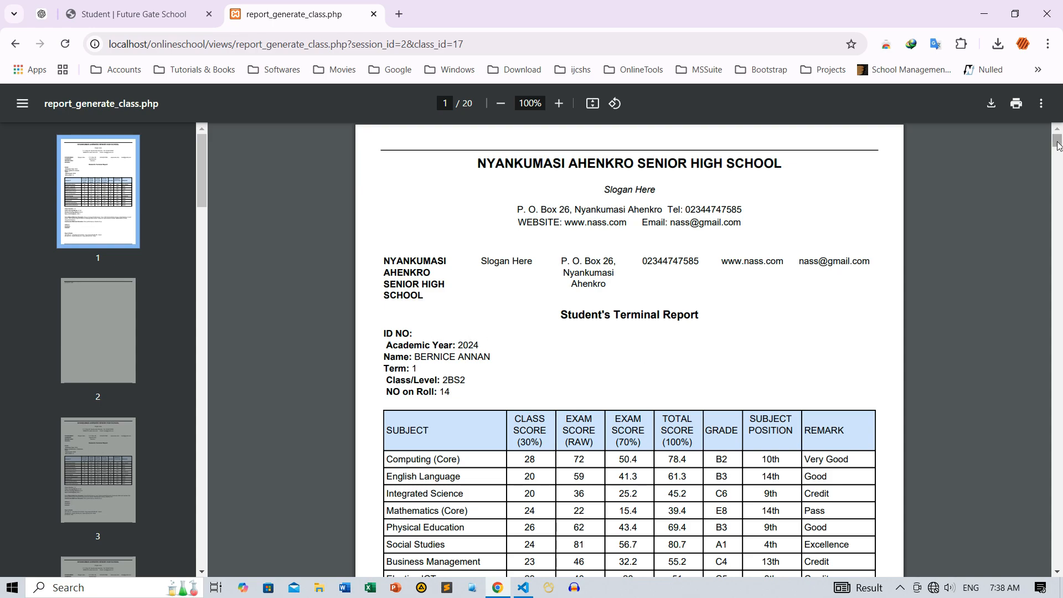
{"action": "scroll", "coordinate": [1058, 145], "scroll_direction": "down", "scroll_amount": 1}
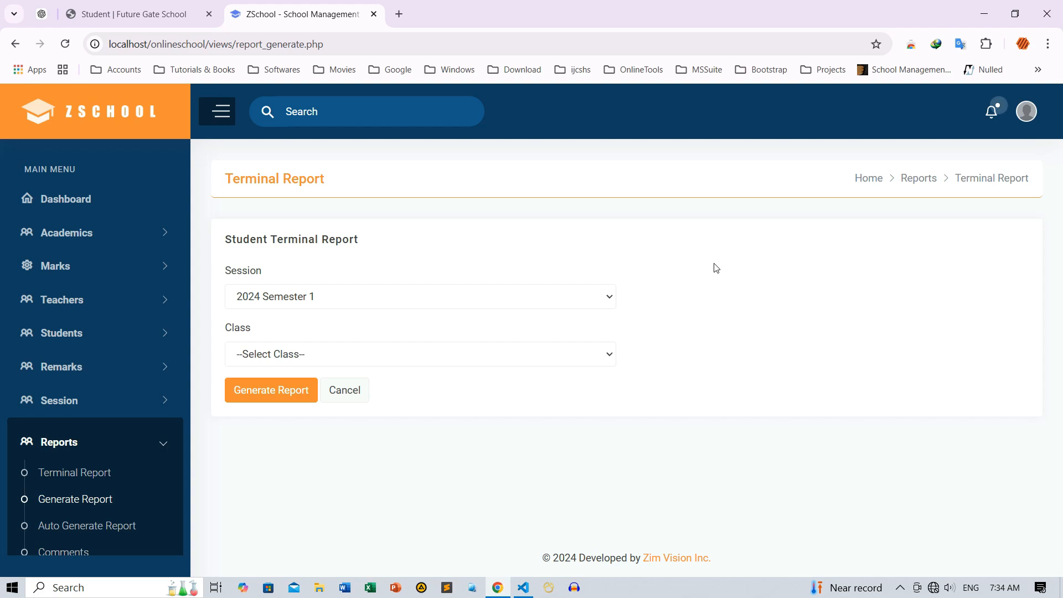
Generate the terminal report for class 2BS2 and download it as a duplicate with a numbered file name.
{"action": "left_click", "coordinate": [310, 361]}
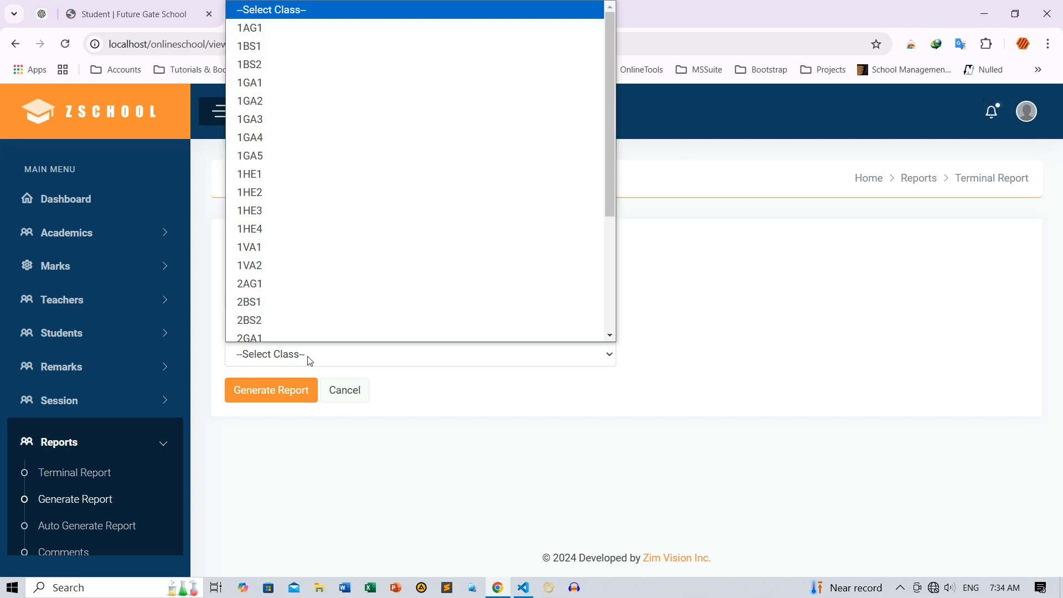
{"action": "left_click", "coordinate": [278, 311]}
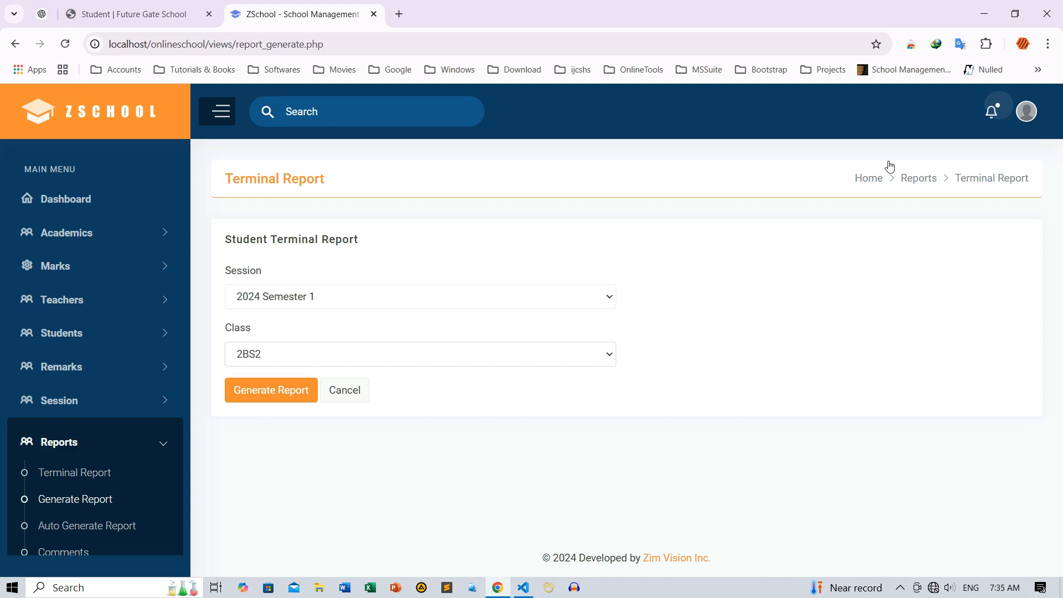
{"action": "left_click", "coordinate": [273, 393]}
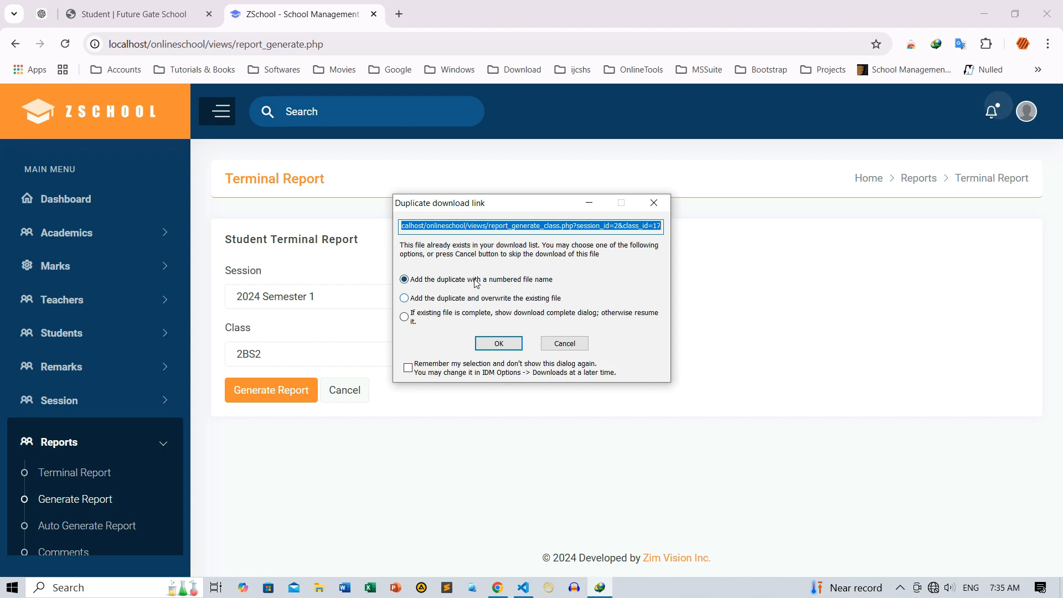
{"action": "left_click", "coordinate": [500, 344]}
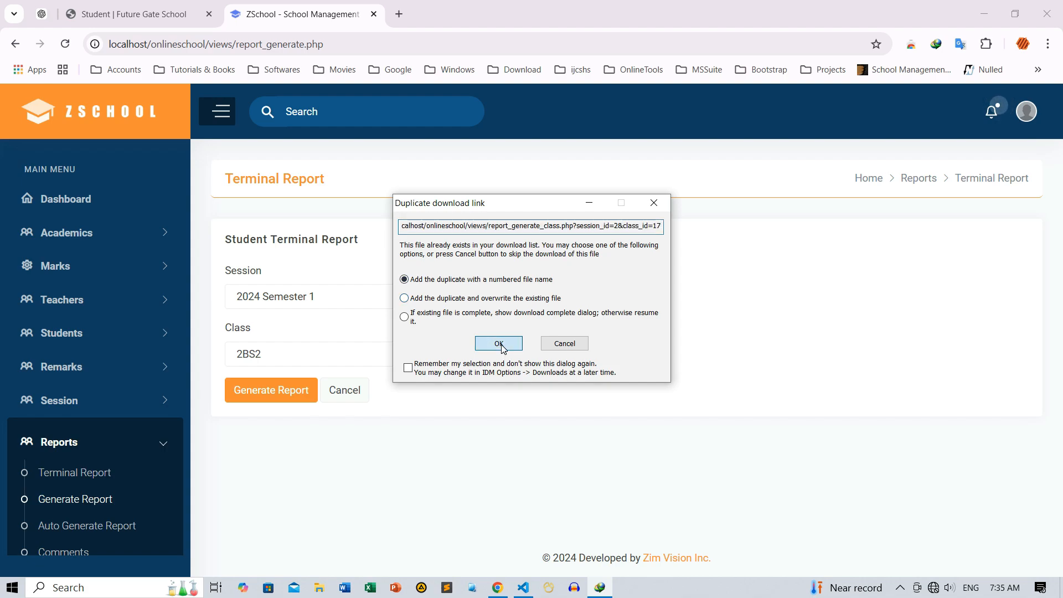
{"action": "left_click", "coordinate": [526, 355]}
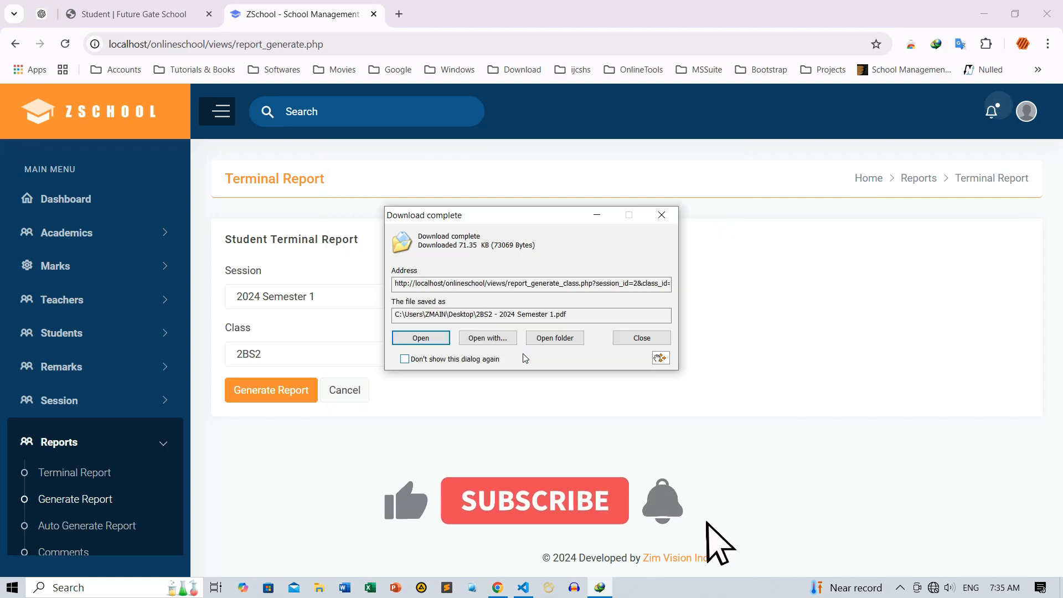
Open the downloaded 2BS2 report PDF, look through its student report pages, and close the PDF reader.
{"action": "left_click", "coordinate": [431, 339]}
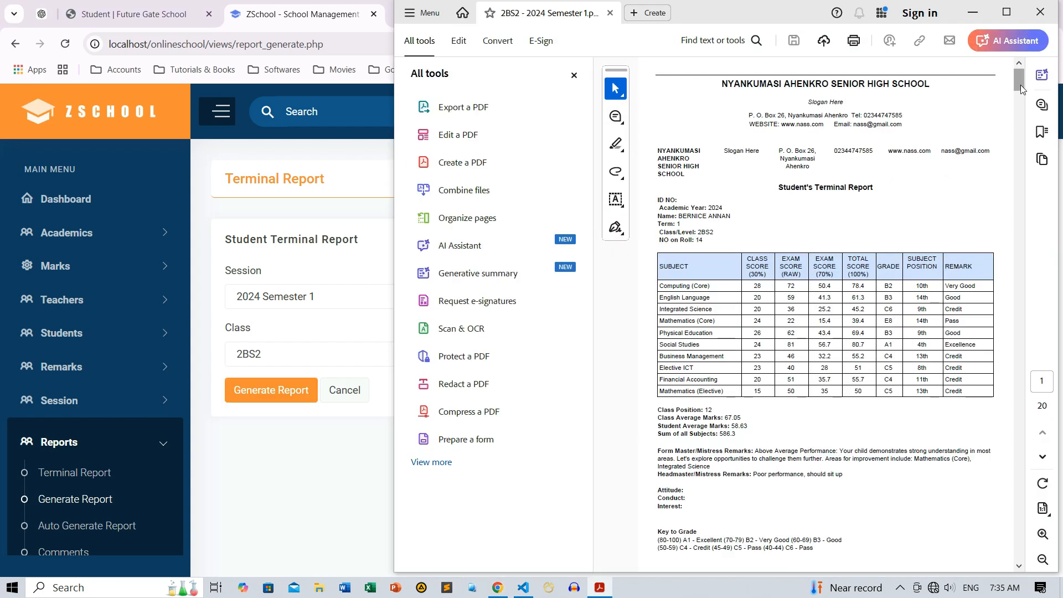
{"action": "left_click_drag", "start_coordinate": [1021, 84], "coordinate": [1036, 261]}
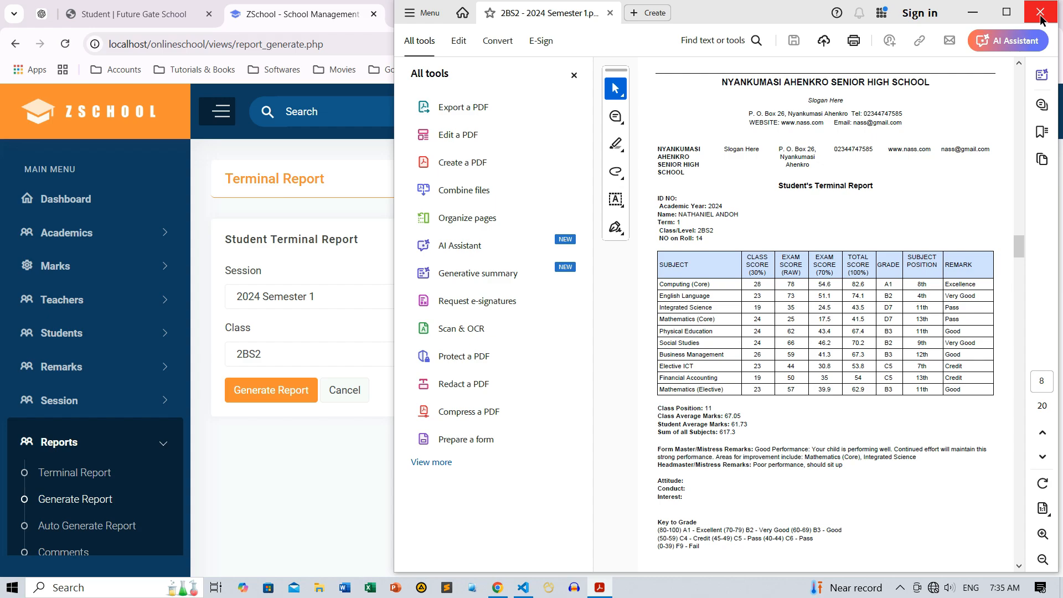
{"action": "left_click", "coordinate": [1040, 13]}
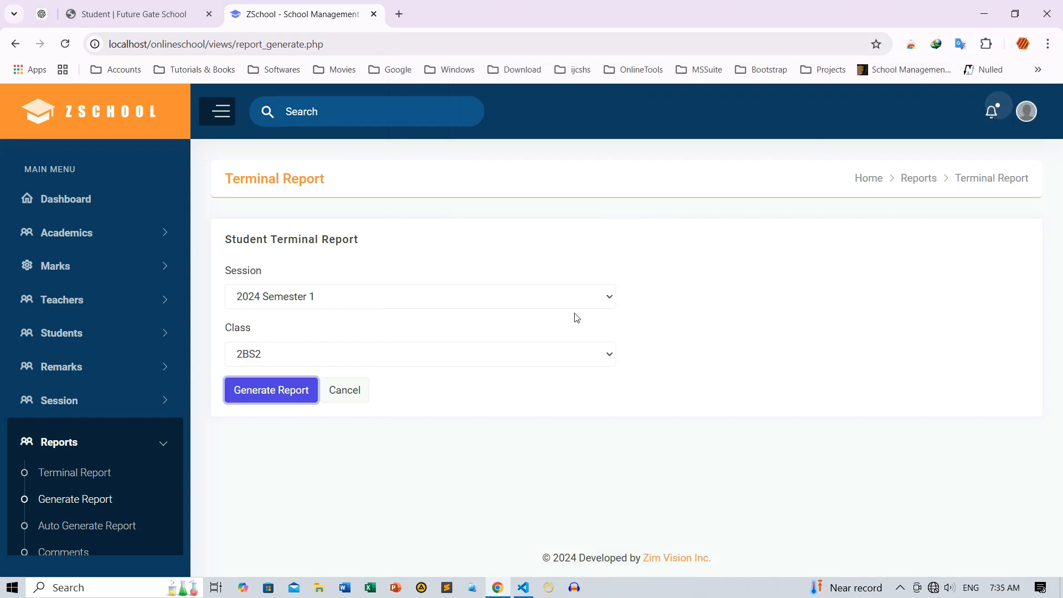
{"action": "left_click", "coordinate": [673, 314]}
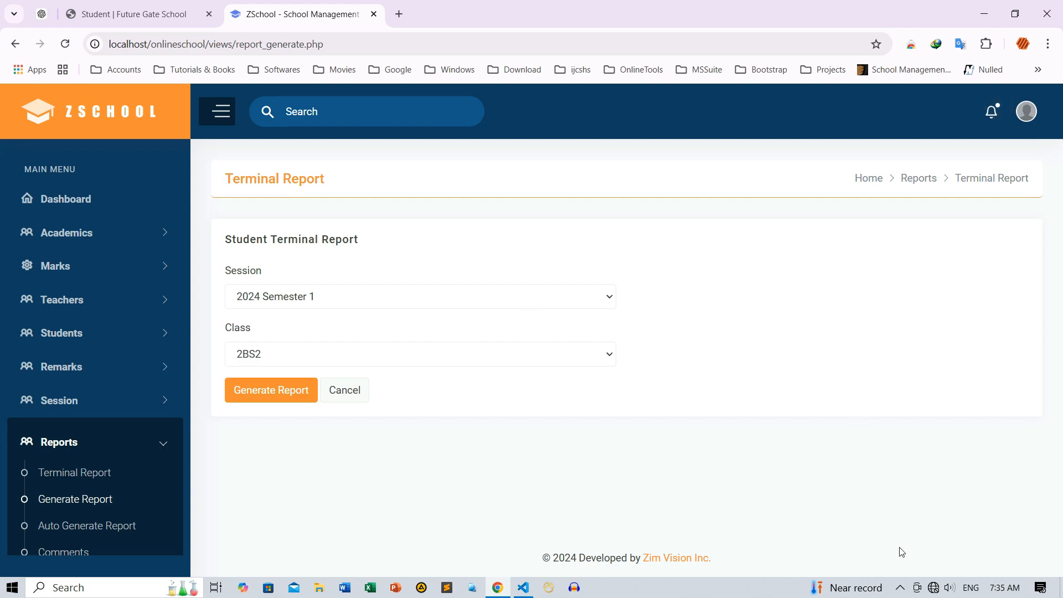
Switch to Internet Download Manager and open the file types settings in its configuration options.
{"action": "left_click", "coordinate": [899, 587]}
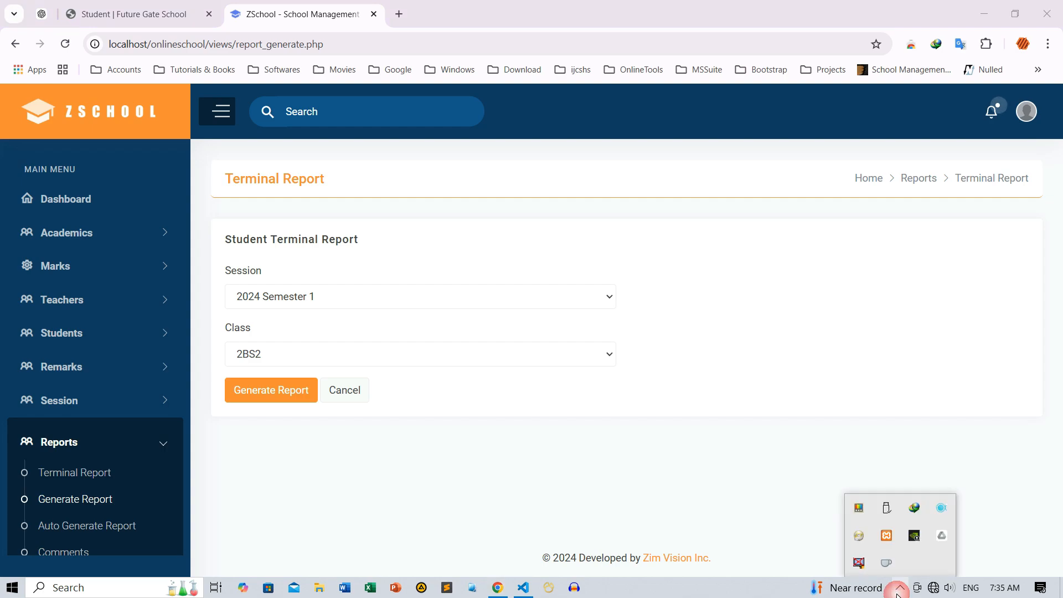
{"action": "left_click", "coordinate": [914, 507]}
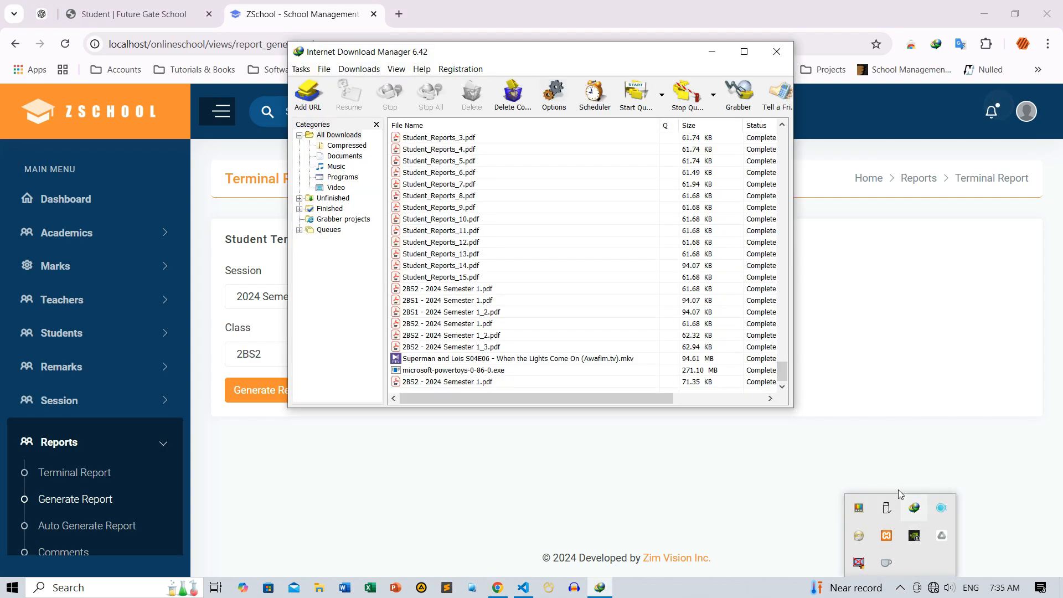
{"action": "left_click", "coordinate": [505, 52]}
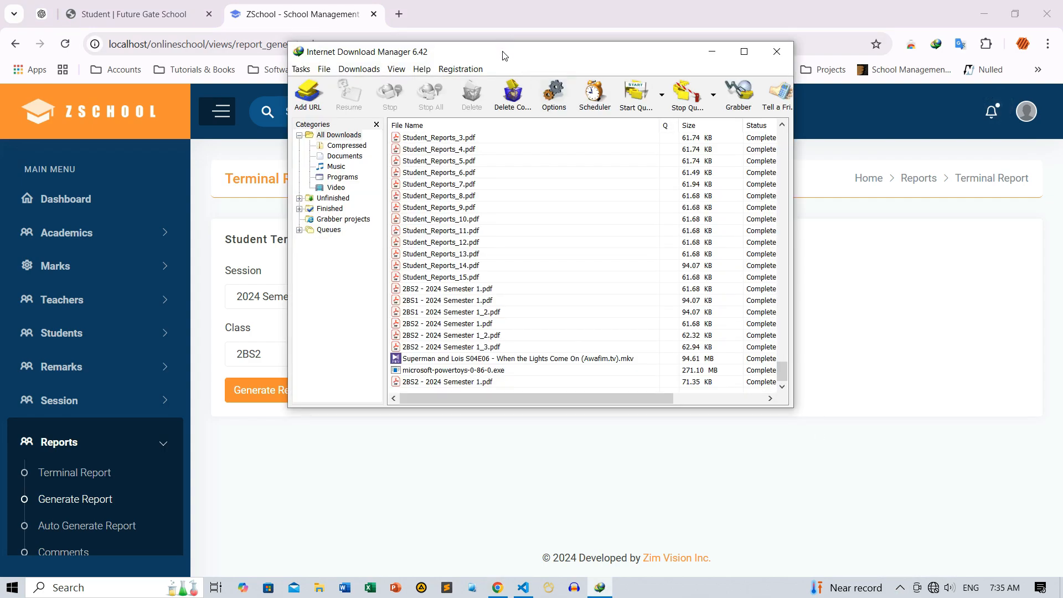
{"action": "left_click_drag", "start_coordinate": [505, 52], "coordinate": [487, 65]}
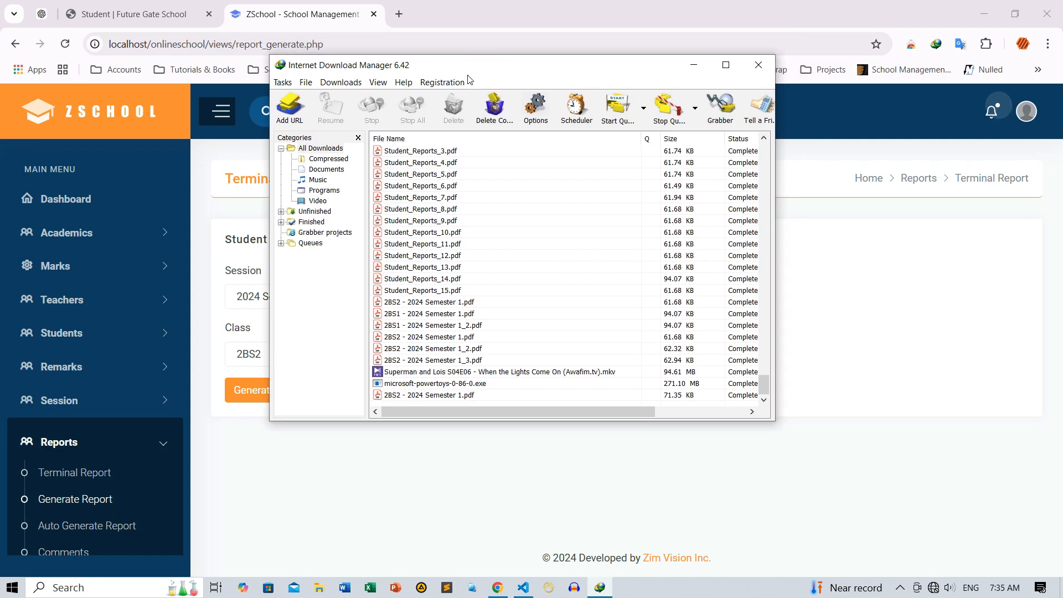
{"action": "left_click", "coordinate": [344, 83]}
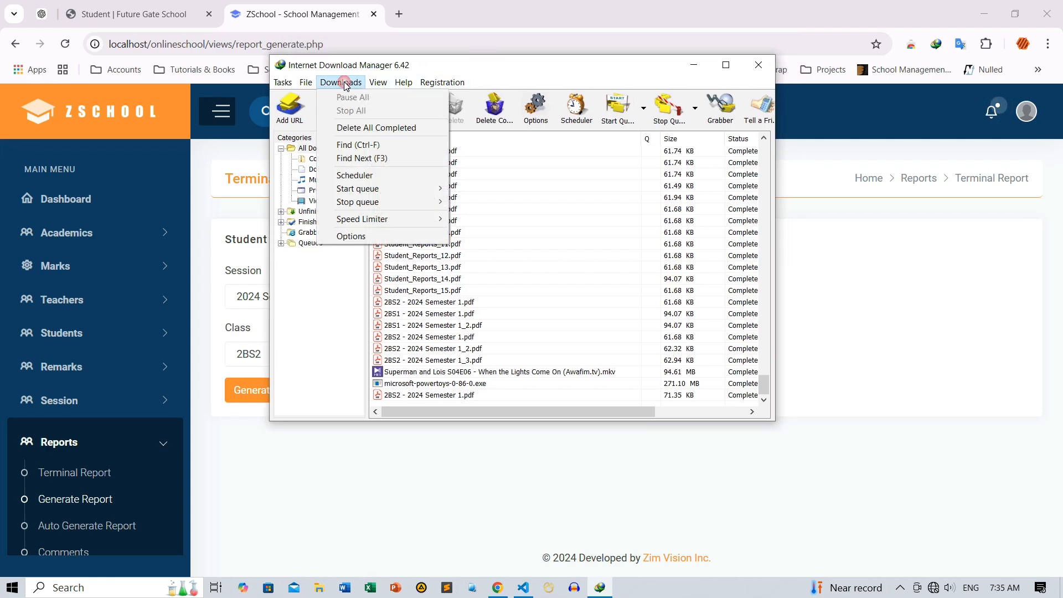
{"action": "left_click", "coordinate": [369, 240]}
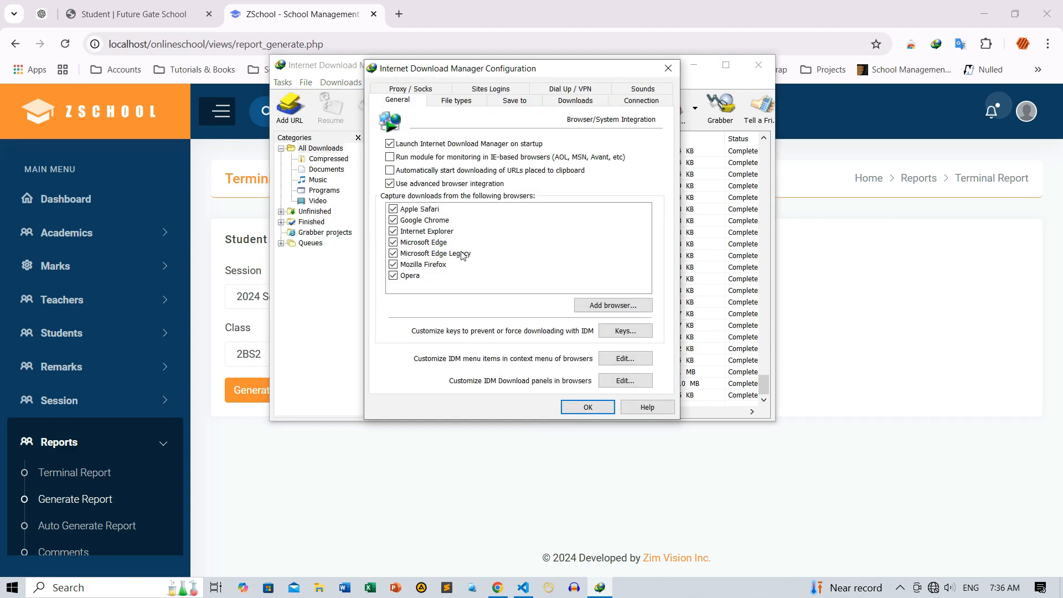
{"action": "left_click", "coordinate": [456, 101]}
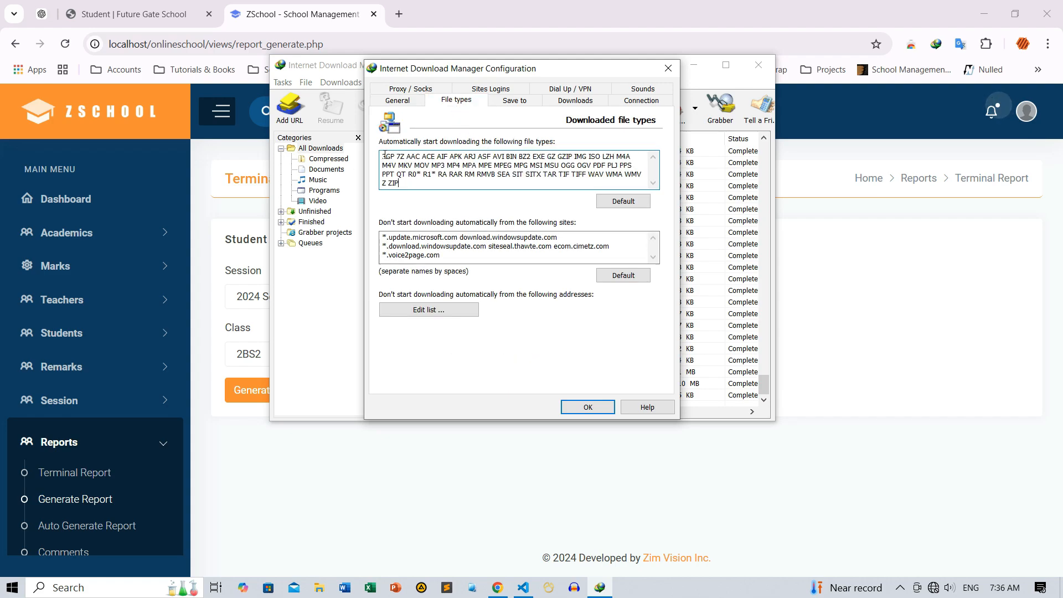
Remove PDF from the automatically downloaded file types, save the configuration, and close Internet Download Manager.
{"action": "left_click_drag", "start_coordinate": [383, 156], "coordinate": [425, 186]}
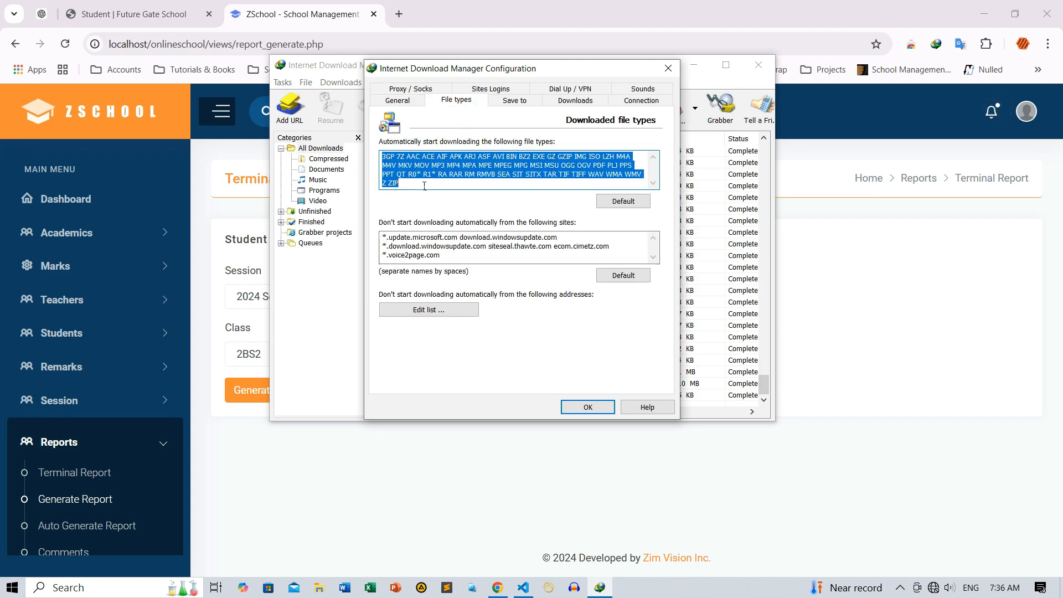
{"action": "left_click", "coordinate": [574, 177]}
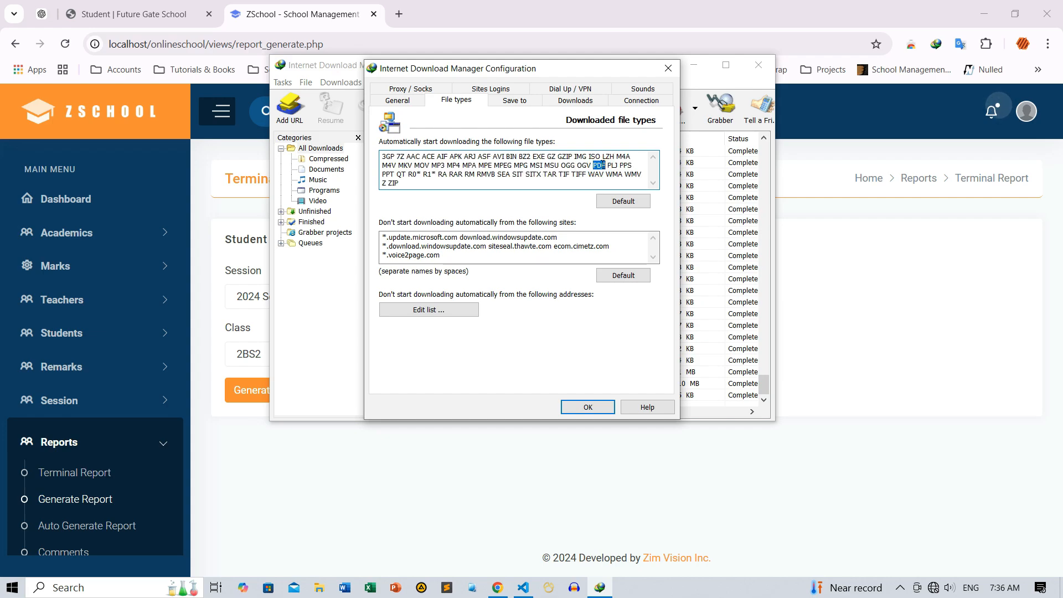
{"action": "right_click", "coordinate": [604, 165]}
{"action": "left_click", "coordinate": [653, 229]}
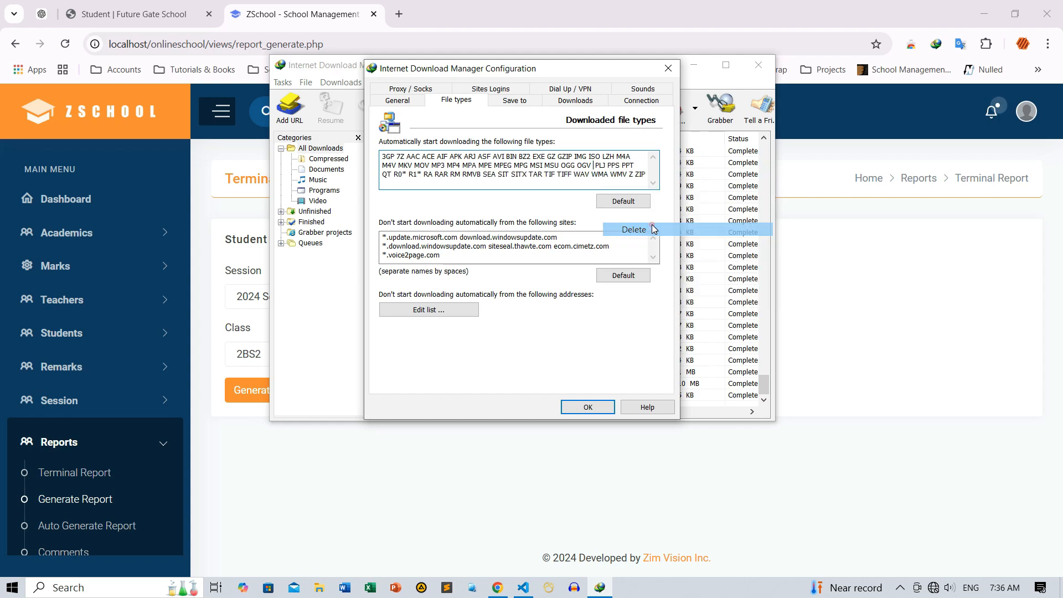
{"action": "key", "text": "BackSpace"}
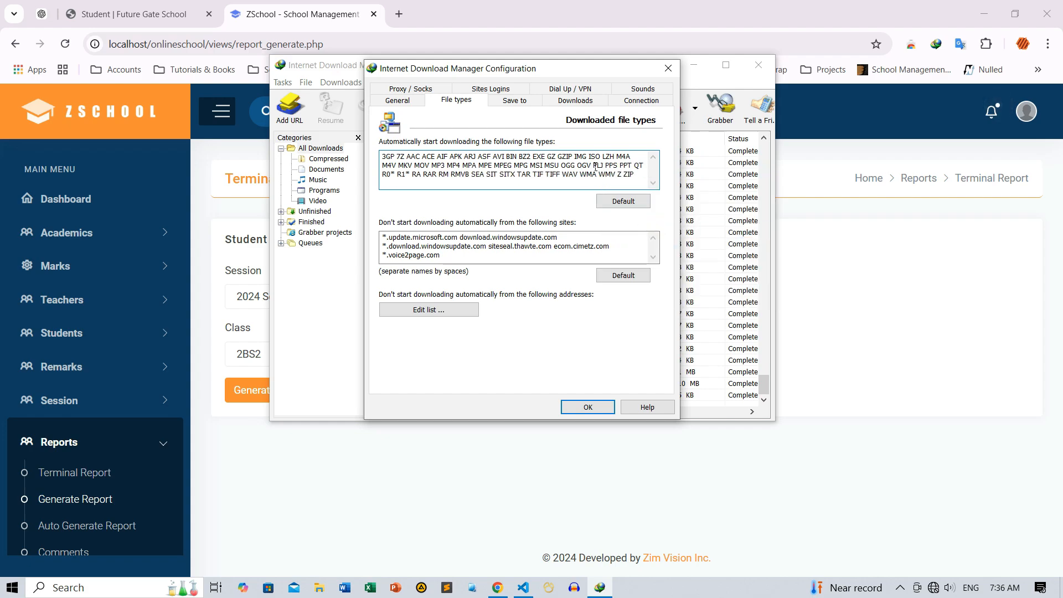
{"action": "left_click", "coordinate": [587, 408]}
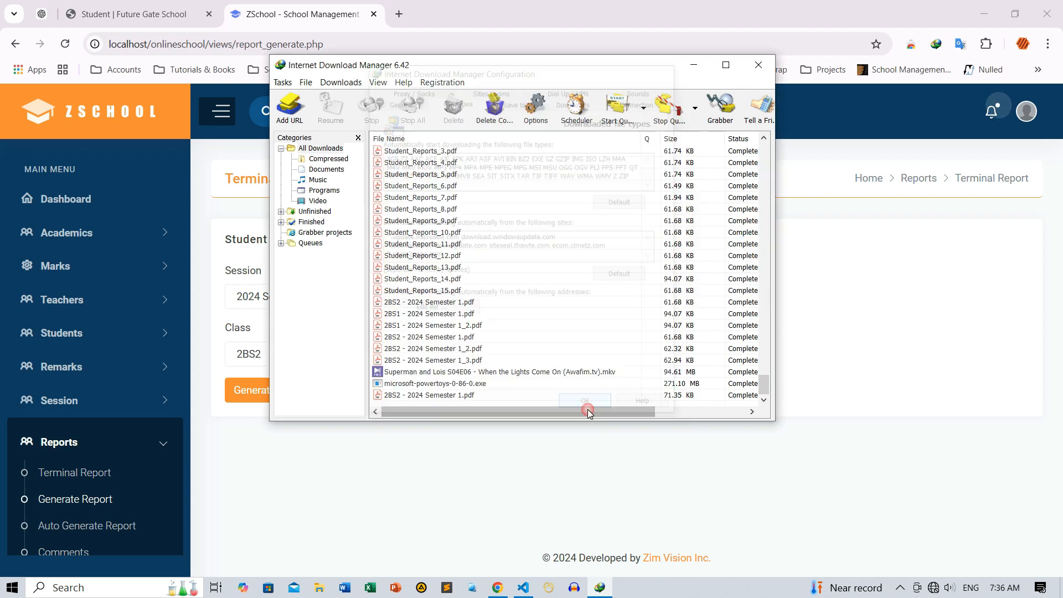
{"action": "left_click", "coordinate": [758, 65]}
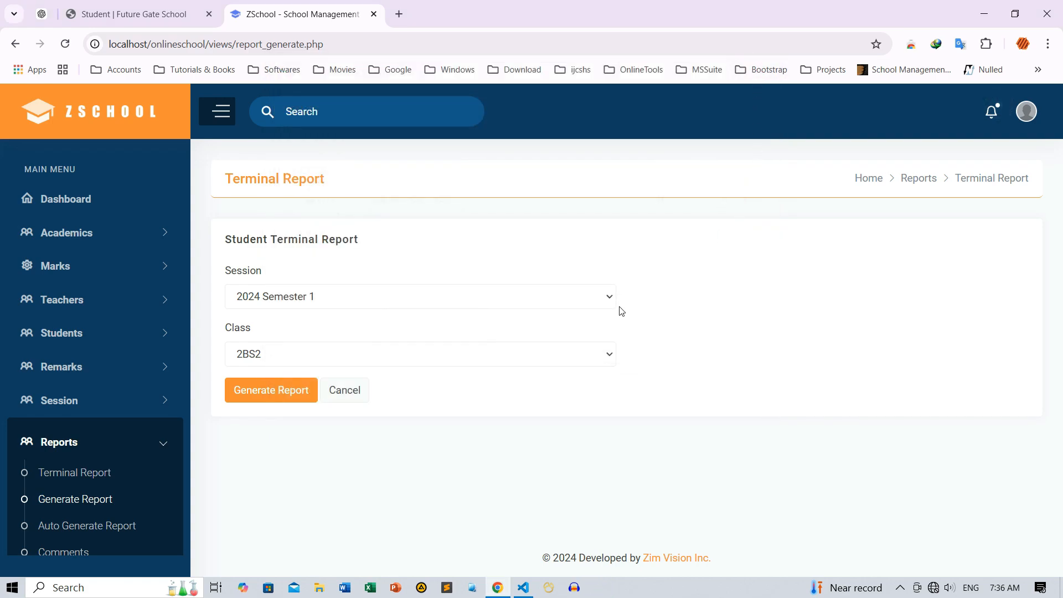
Generate the 2BS2 report again using the browser's own download, and check the resulting PDF before closing it.
{"action": "left_click", "coordinate": [280, 398]}
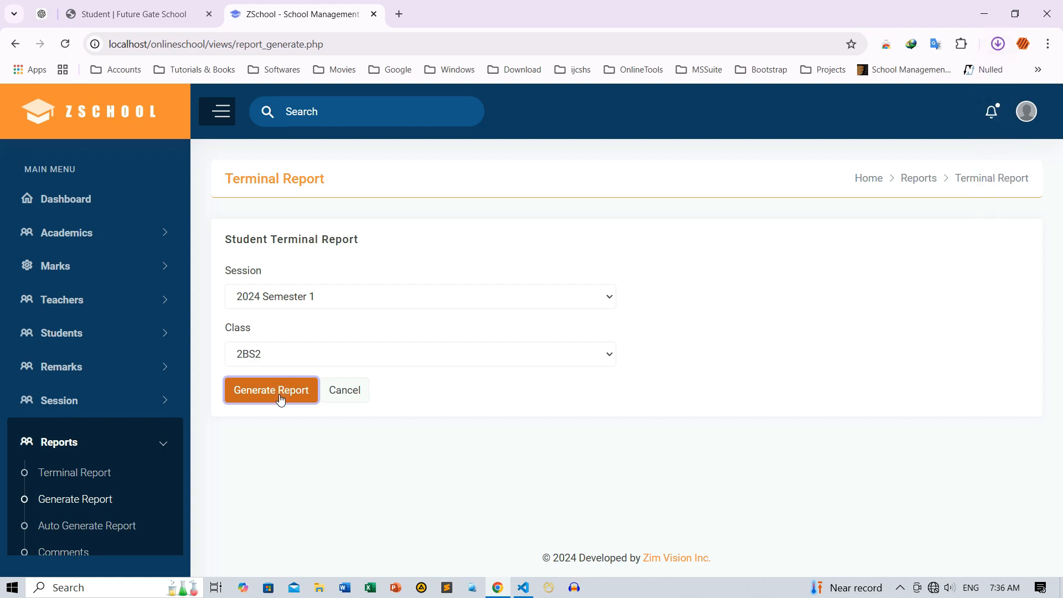
{"action": "left_click", "coordinate": [895, 82]}
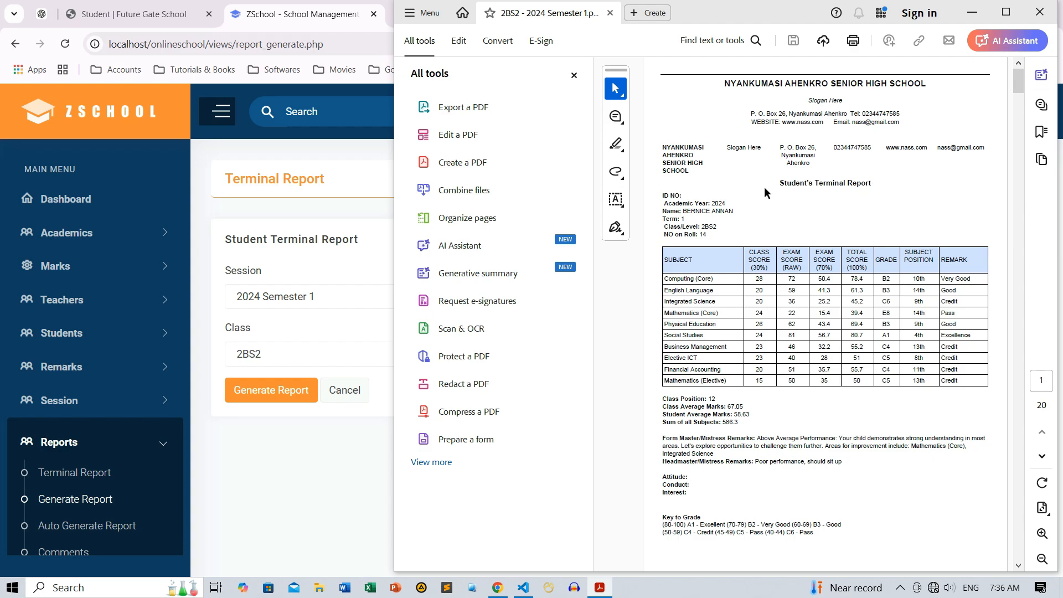
{"action": "left_click", "coordinate": [1037, 13]}
Reopen 2BS2 - 2024 Semester 1.pdf from the browser's recent download history and close it after viewing.
{"action": "left_click", "coordinate": [998, 46]}
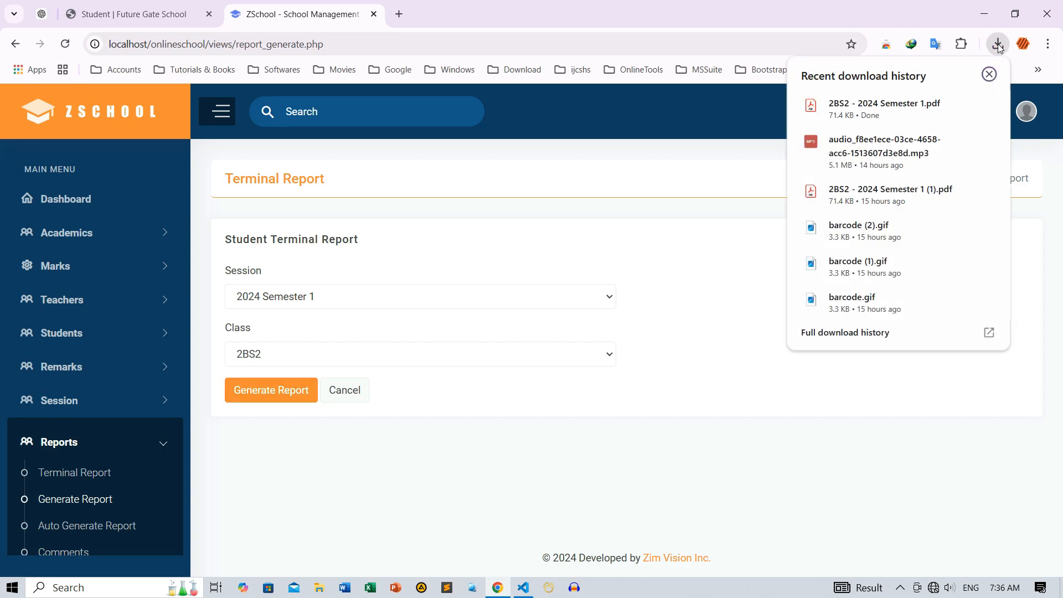
{"action": "mouse_move", "coordinate": [893, 114]}
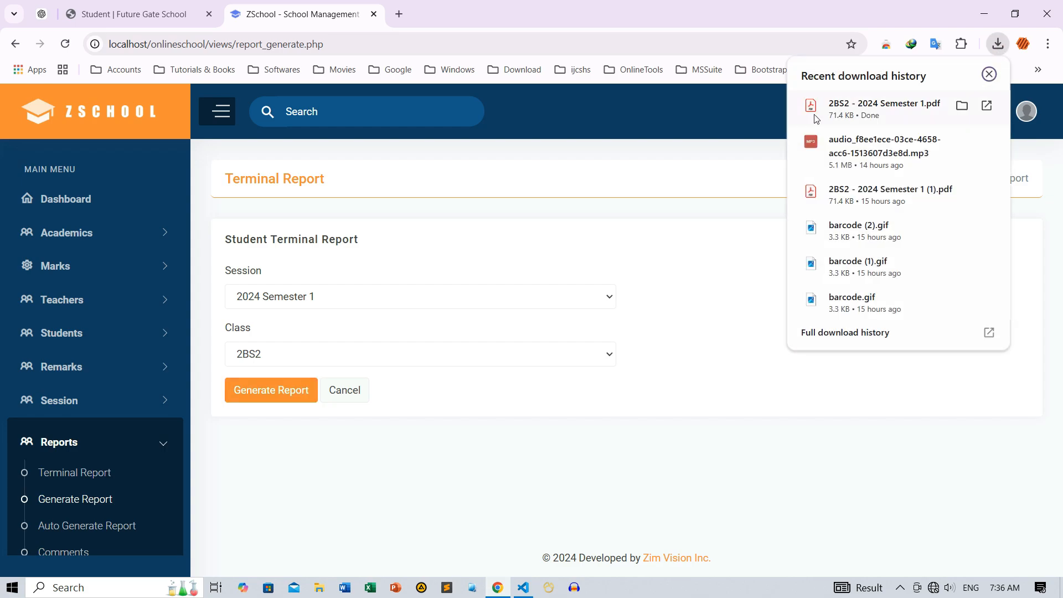
{"action": "left_click", "coordinate": [864, 116]}
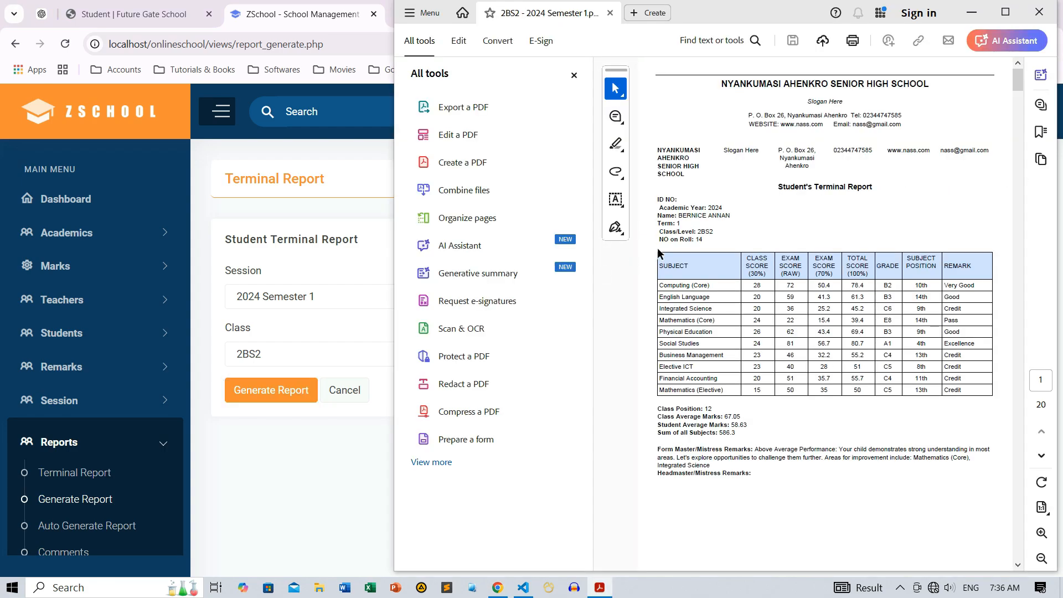
{"action": "left_click", "coordinate": [1039, 13]}
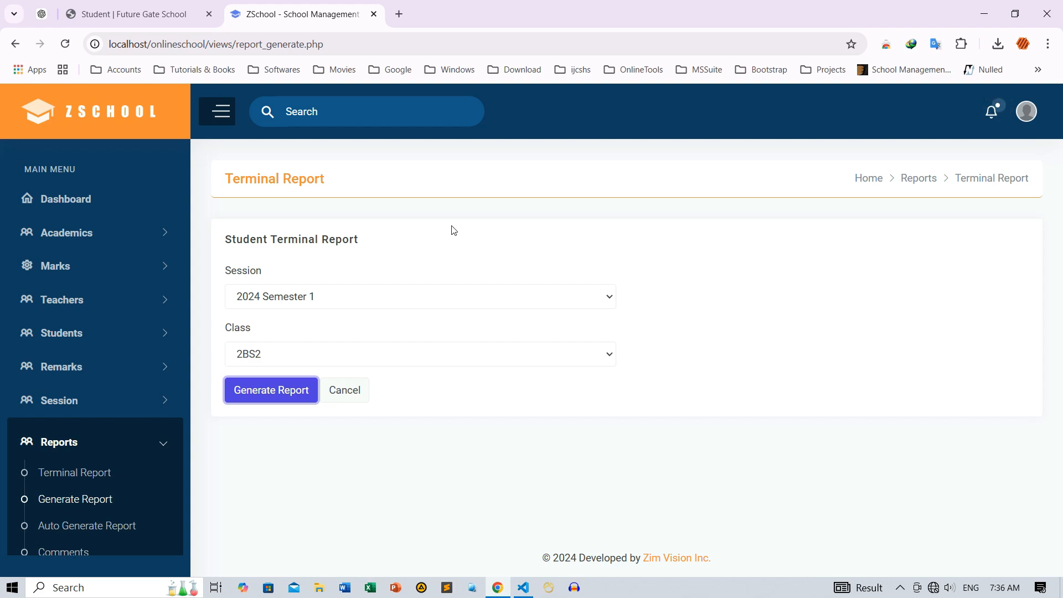
Open the browser's site settings within its privacy and security settings.
{"action": "left_click", "coordinate": [1048, 44]}
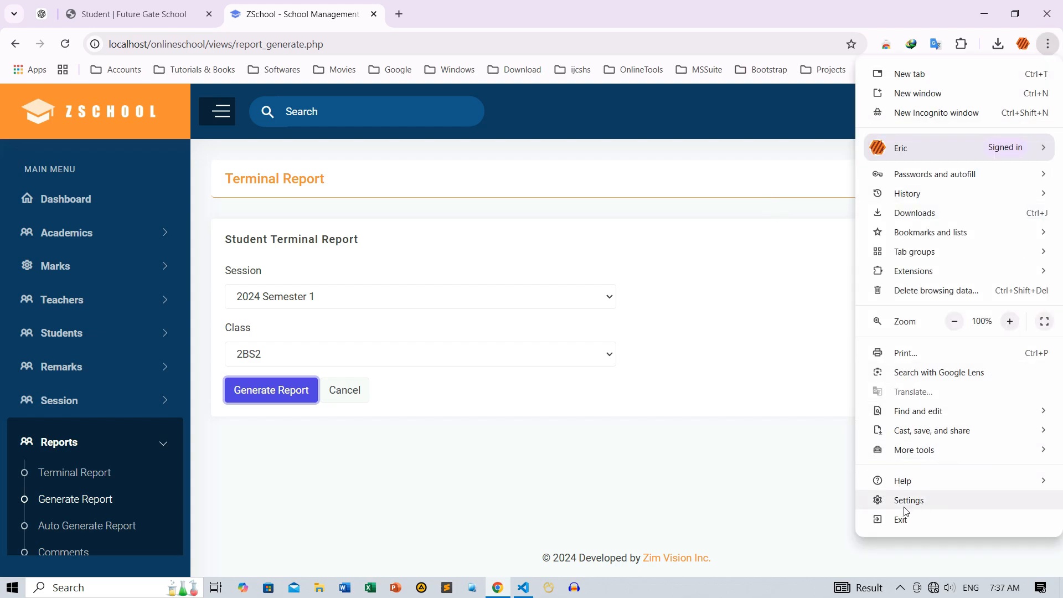
{"action": "left_click", "coordinate": [928, 502]}
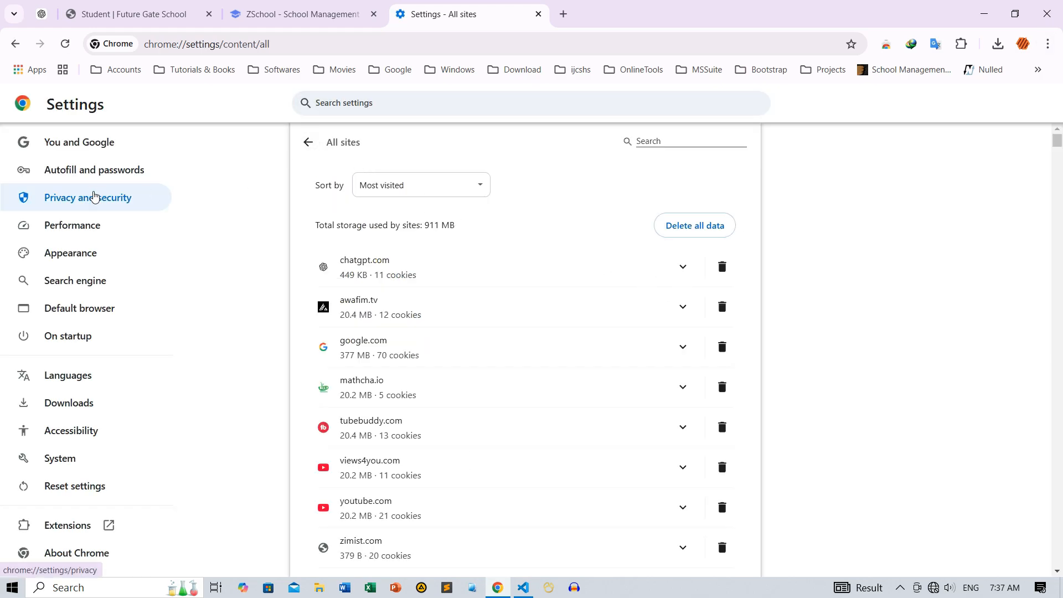
{"action": "left_click", "coordinate": [95, 197]}
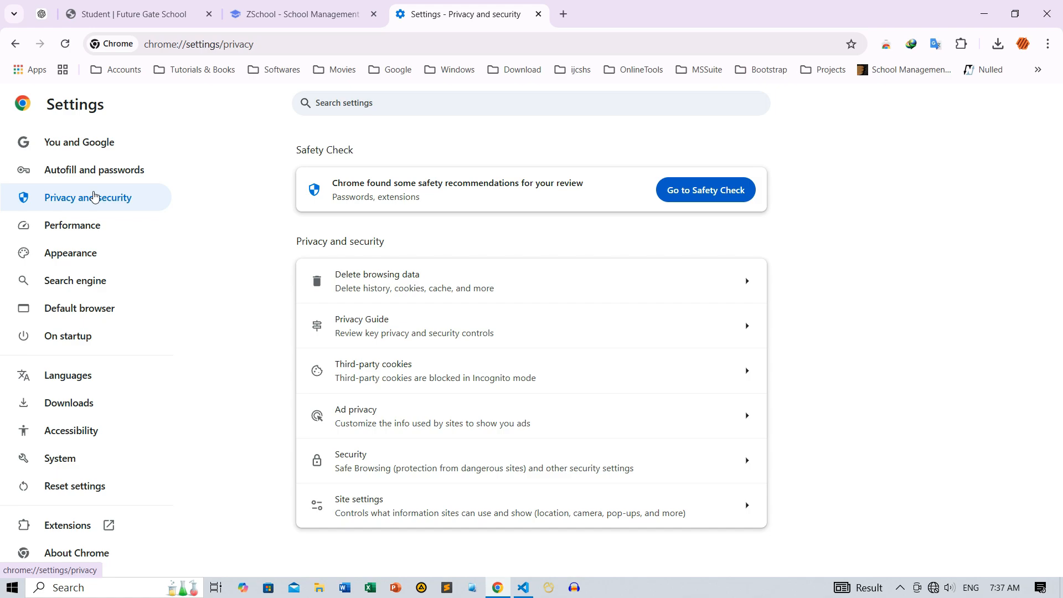
{"action": "left_click", "coordinate": [74, 194]}
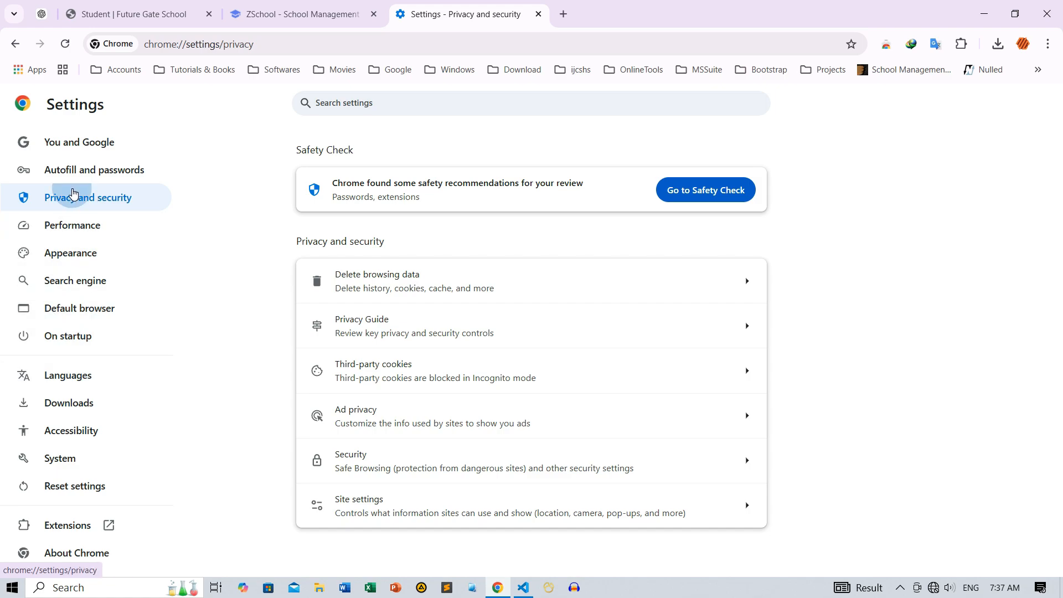
{"action": "left_click", "coordinate": [449, 515]}
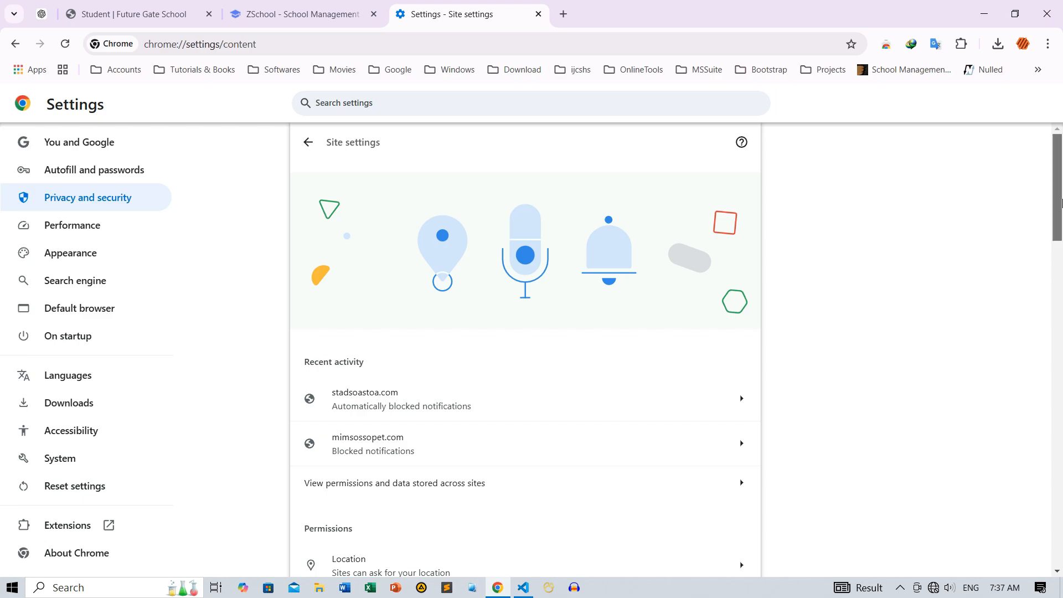
In the additional content settings, set PDF documents to open in Chrome and close the settings page.
{"action": "left_click_drag", "start_coordinate": [1061, 203], "coordinate": [1061, 533]}
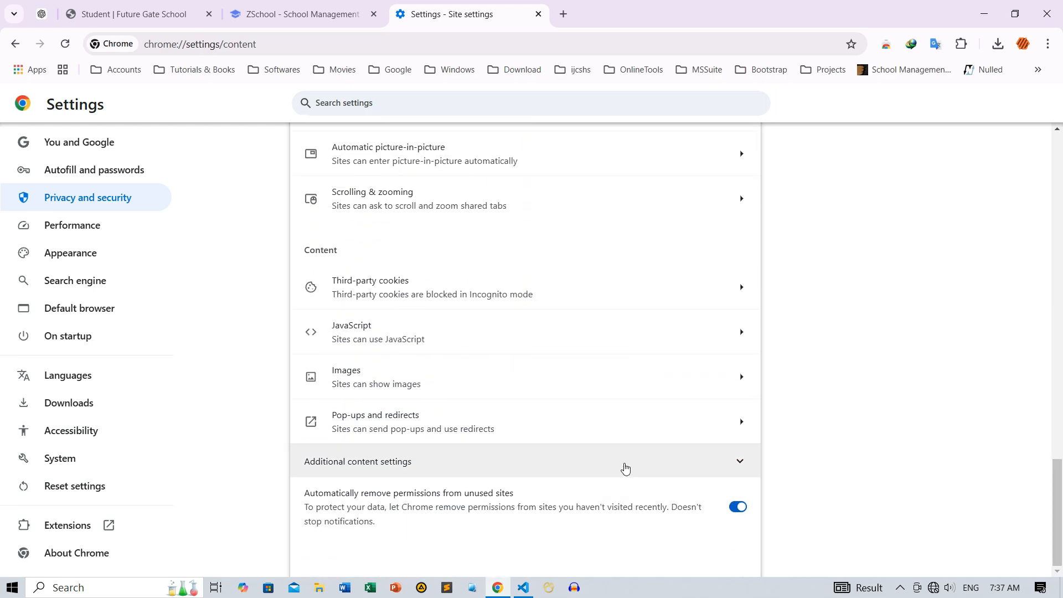
{"action": "left_click", "coordinate": [639, 469]}
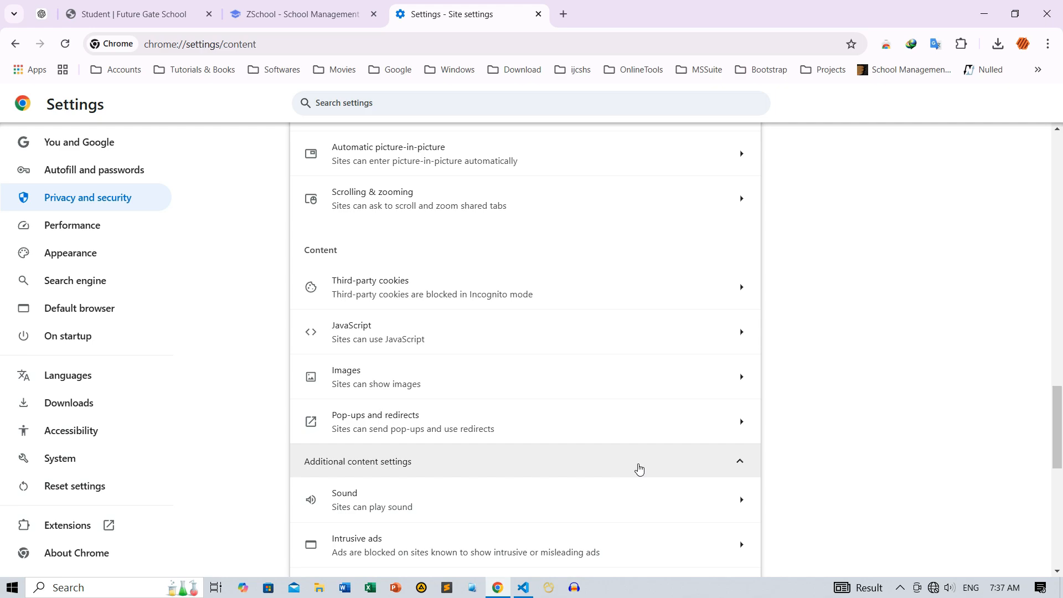
{"action": "left_click_drag", "start_coordinate": [1058, 410], "coordinate": [1057, 473]}
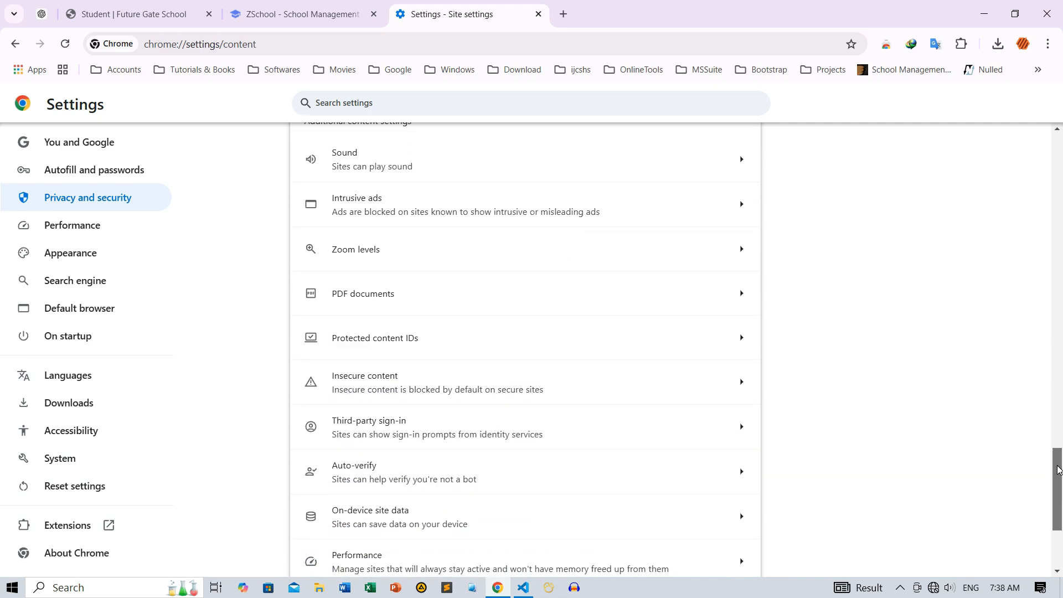
{"action": "left_click", "coordinate": [402, 297]}
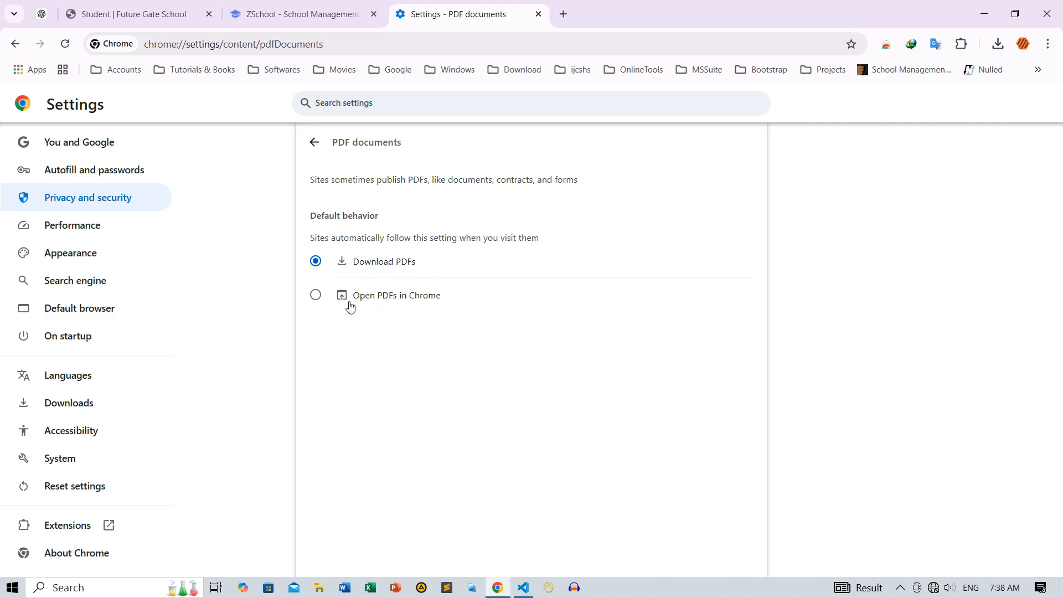
{"action": "left_click", "coordinate": [316, 296]}
{"action": "left_click", "coordinate": [538, 15]}
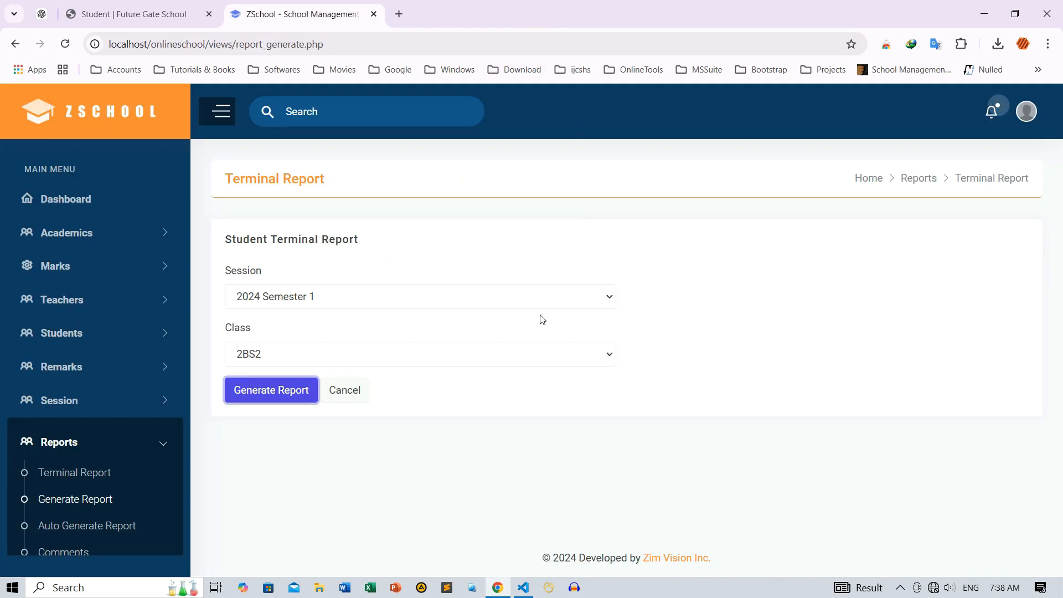
Generate the 2024 Semester 1 report for class 2BS2 and look through its first pages in the browser.
{"action": "left_click", "coordinate": [260, 391]}
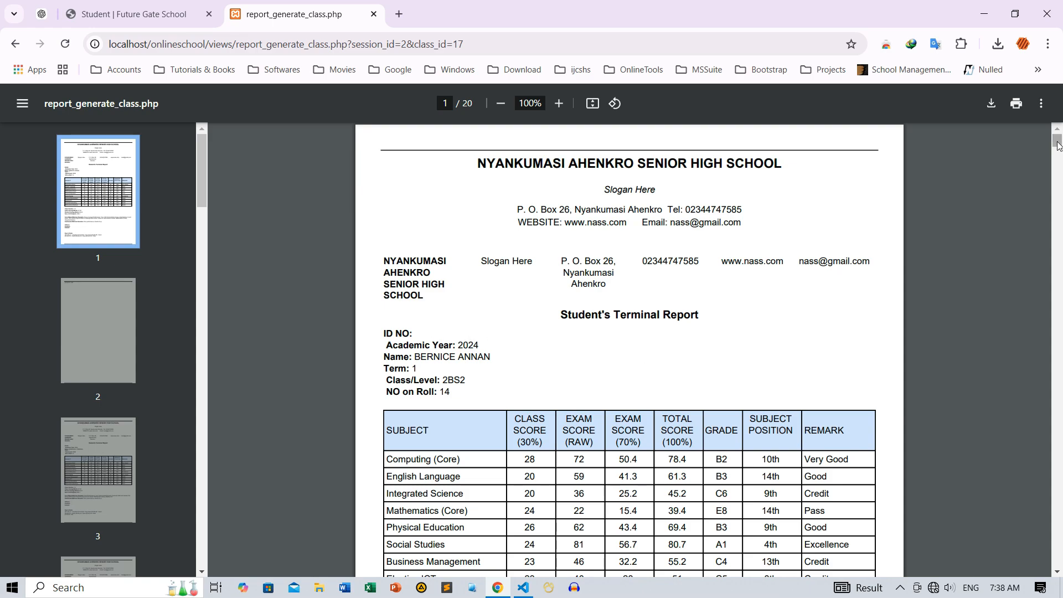
{"action": "mouse_move", "coordinate": [1057, 145]}
{"action": "left_mouse_down"}
{"action": "mouse_move", "coordinate": [1059, 166]}
{"action": "mouse_move", "coordinate": [1062, 155]}
{"action": "left_mouse_up"}
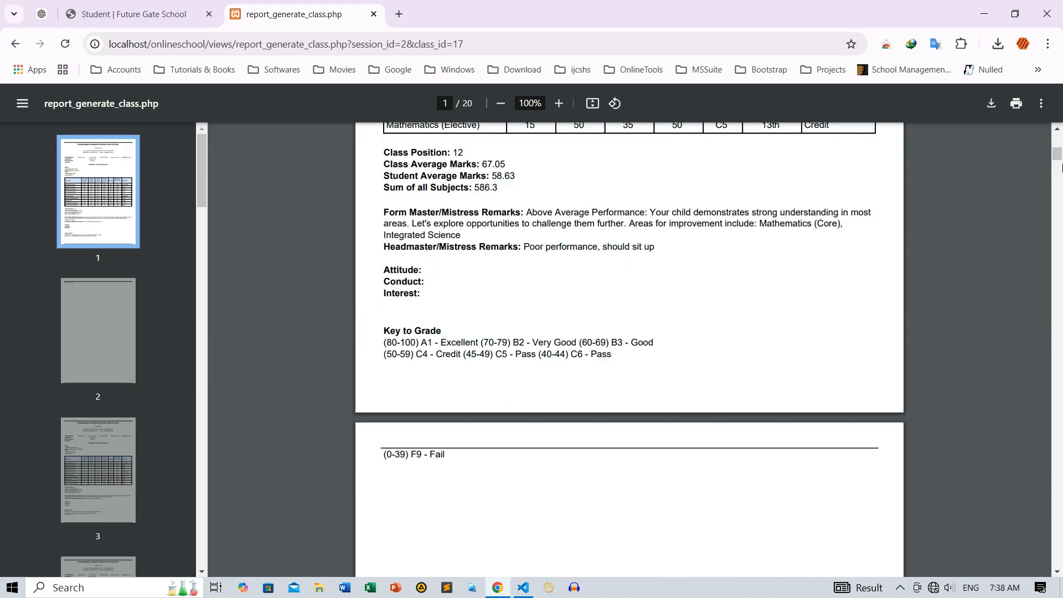
{"action": "left_click_drag", "start_coordinate": [1062, 160], "coordinate": [1060, 137]}
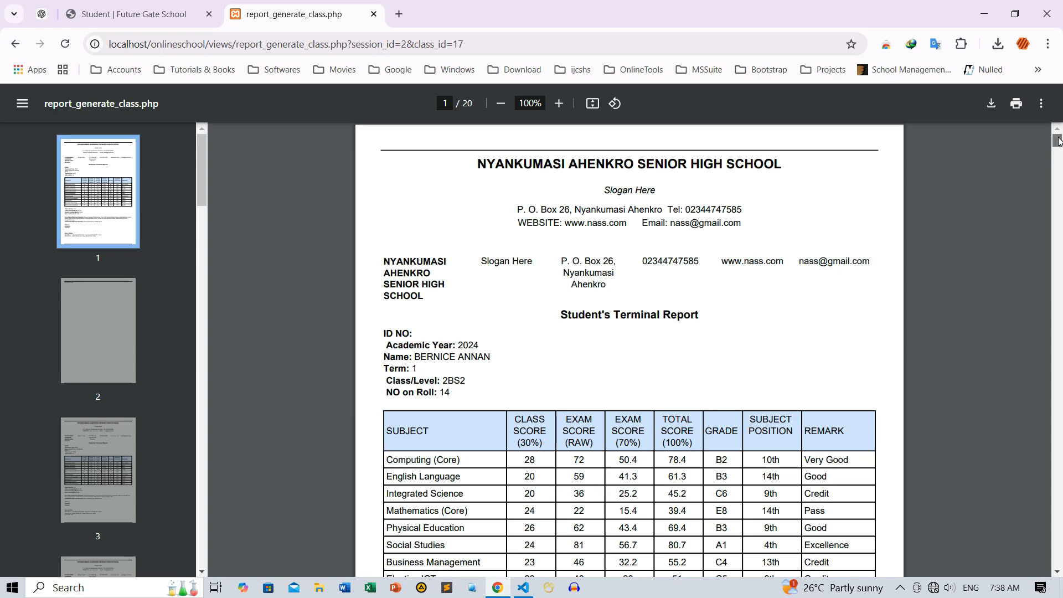
{"action": "mouse_move", "coordinate": [1060, 147]}
{"action": "left_mouse_down"}
{"action": "mouse_move", "coordinate": [1060, 197]}
{"action": "mouse_move", "coordinate": [1059, 141]}
{"action": "left_mouse_up"}
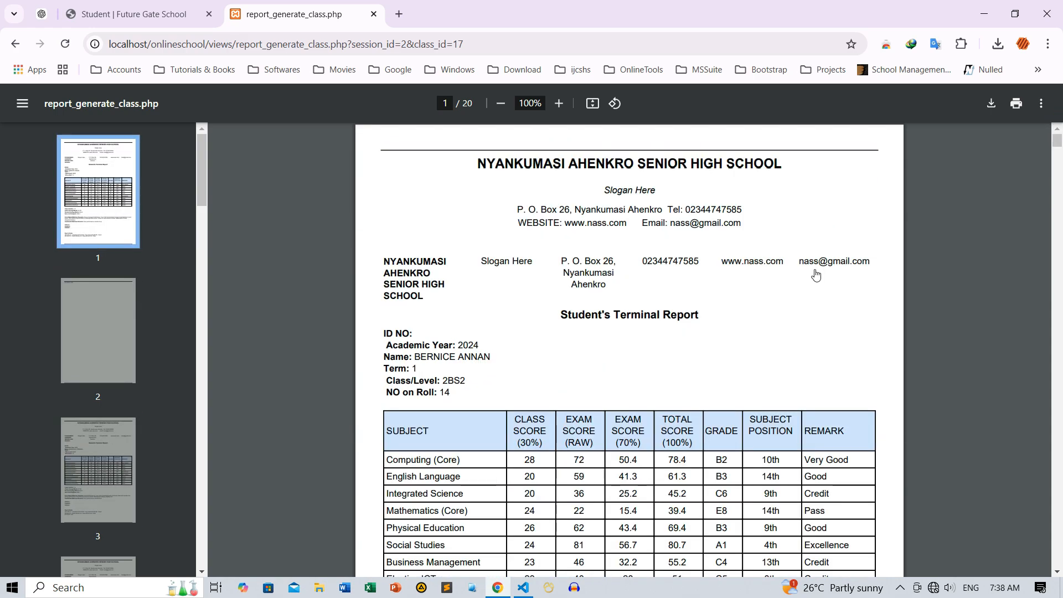